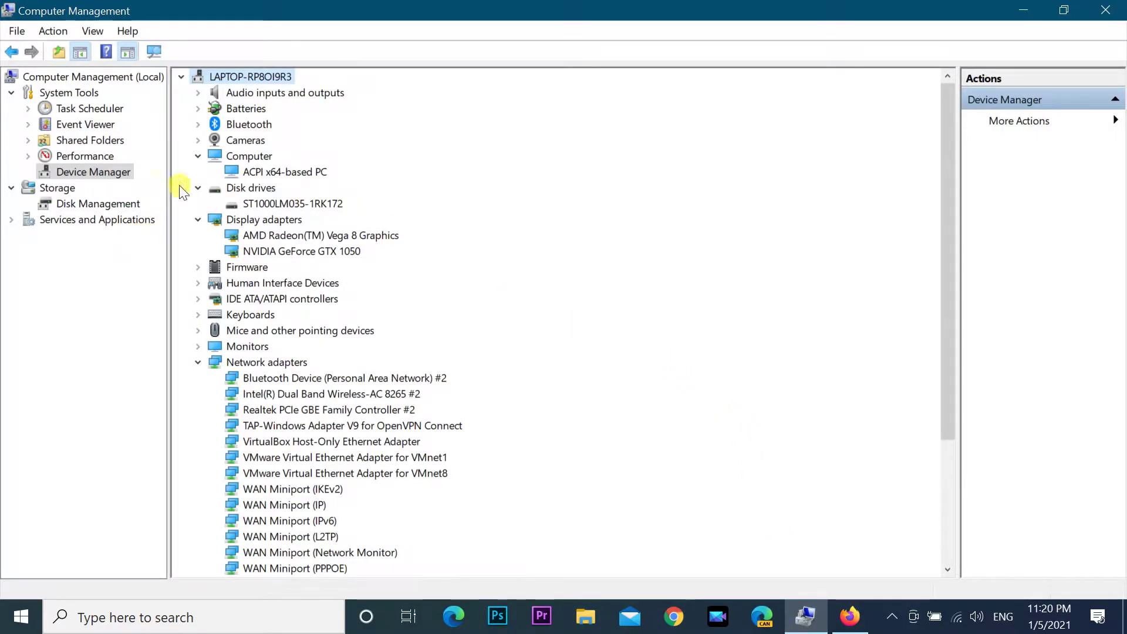
Step: Look through the display adapters, IDE ATA/ATAPI and USB controller groups in Device Manager
{"action": "left_click", "coordinate": [299, 235]}
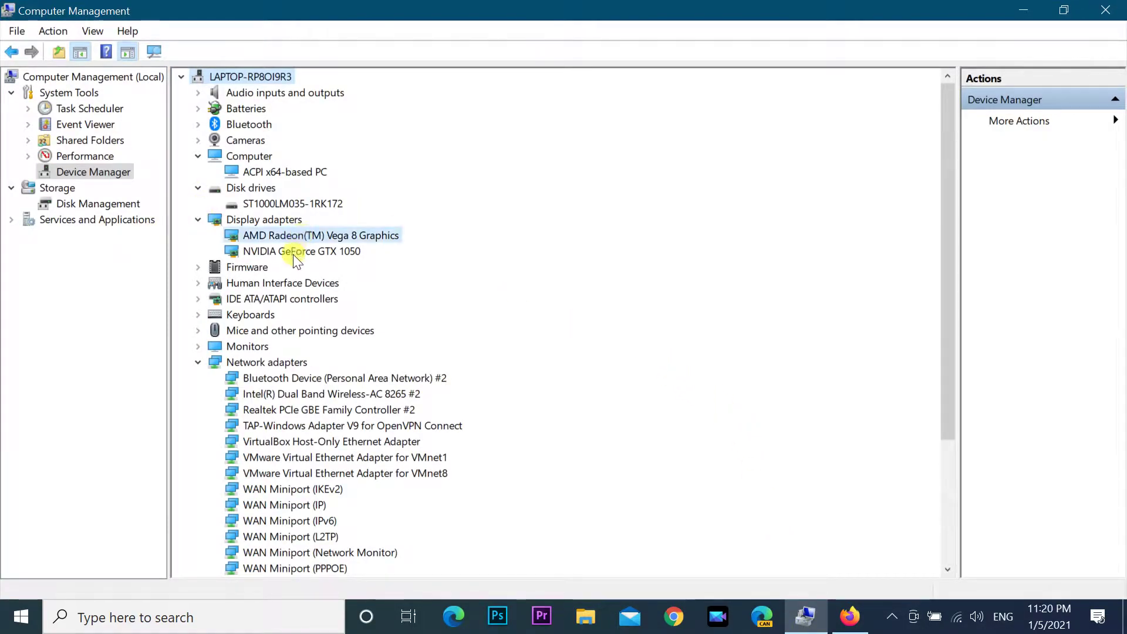
{"action": "left_click", "coordinate": [208, 298]}
{"action": "scroll", "coordinate": [294, 425], "scroll_direction": "down", "scroll_amount": 2}
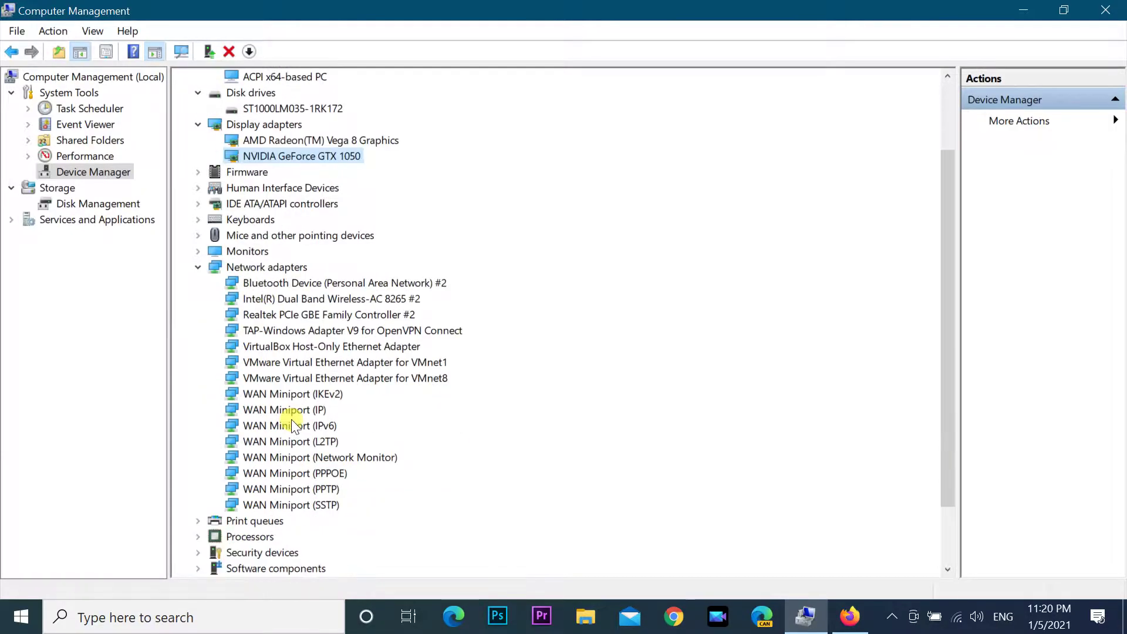
{"action": "scroll", "coordinate": [294, 426], "scroll_direction": "down", "scroll_amount": 2}
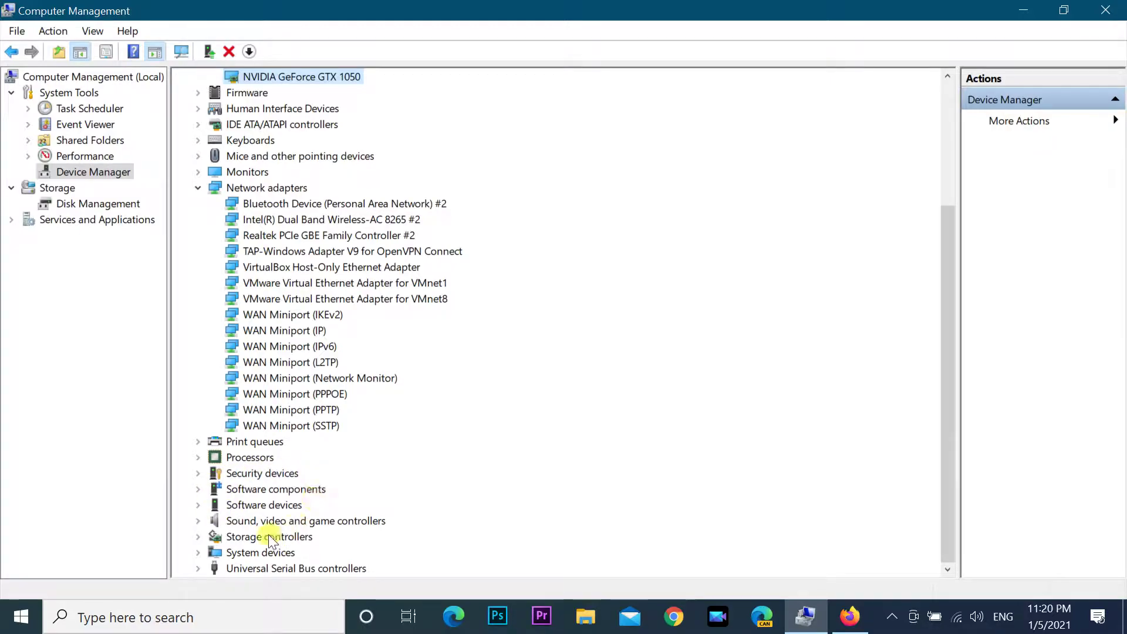
{"action": "left_click", "coordinate": [206, 567]}
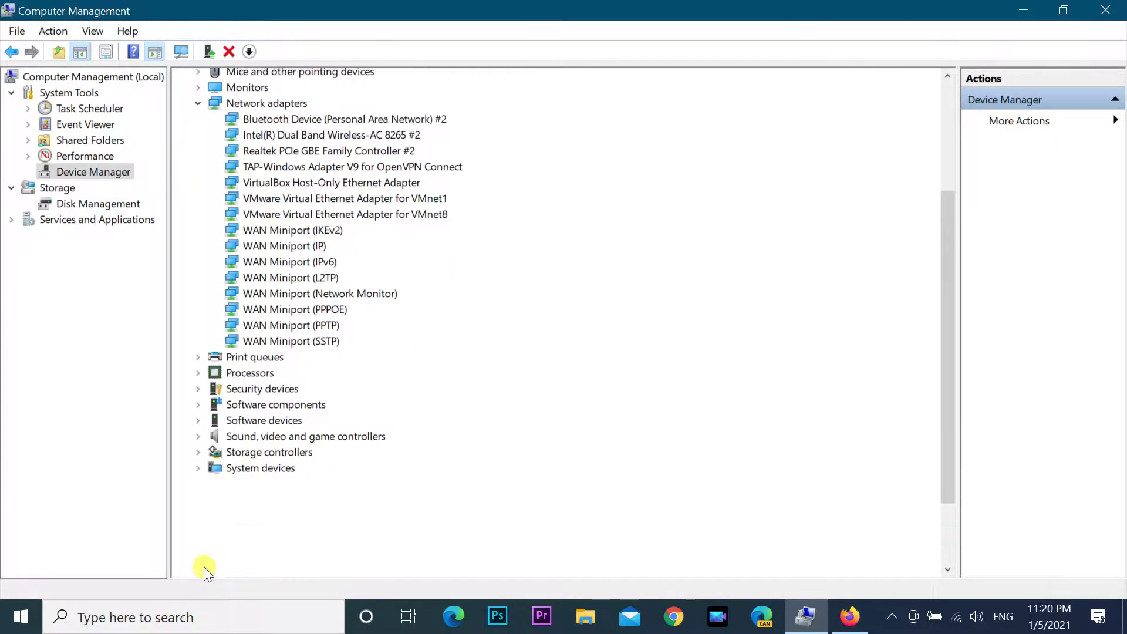
{"action": "scroll", "coordinate": [259, 466], "scroll_direction": "up", "scroll_amount": 2}
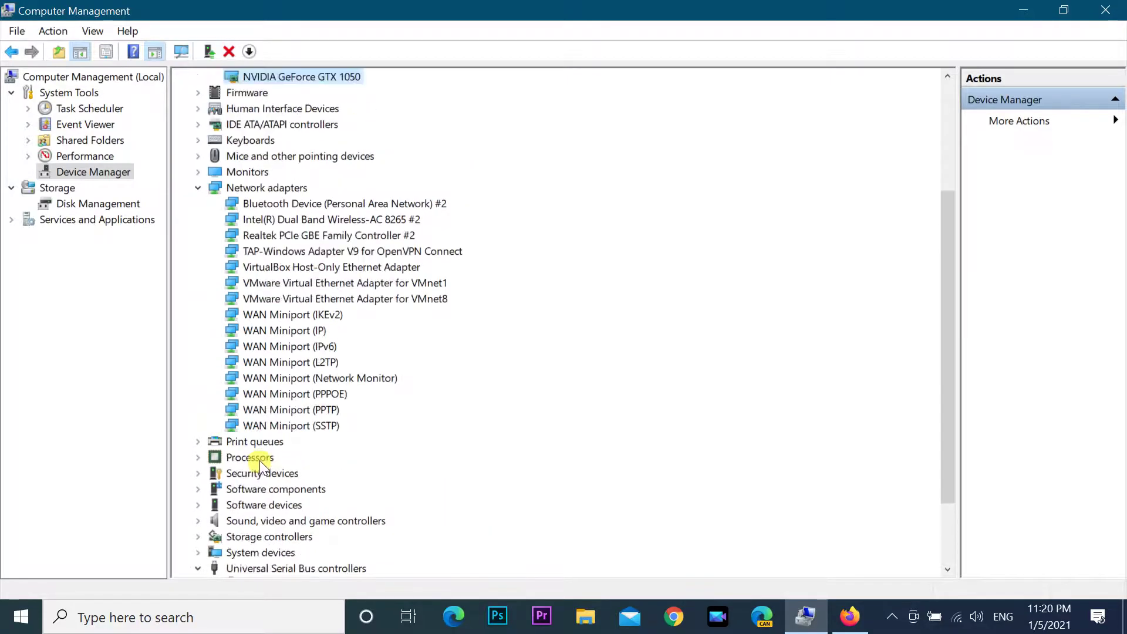
{"action": "scroll", "coordinate": [264, 464], "scroll_direction": "up", "scroll_amount": 4}
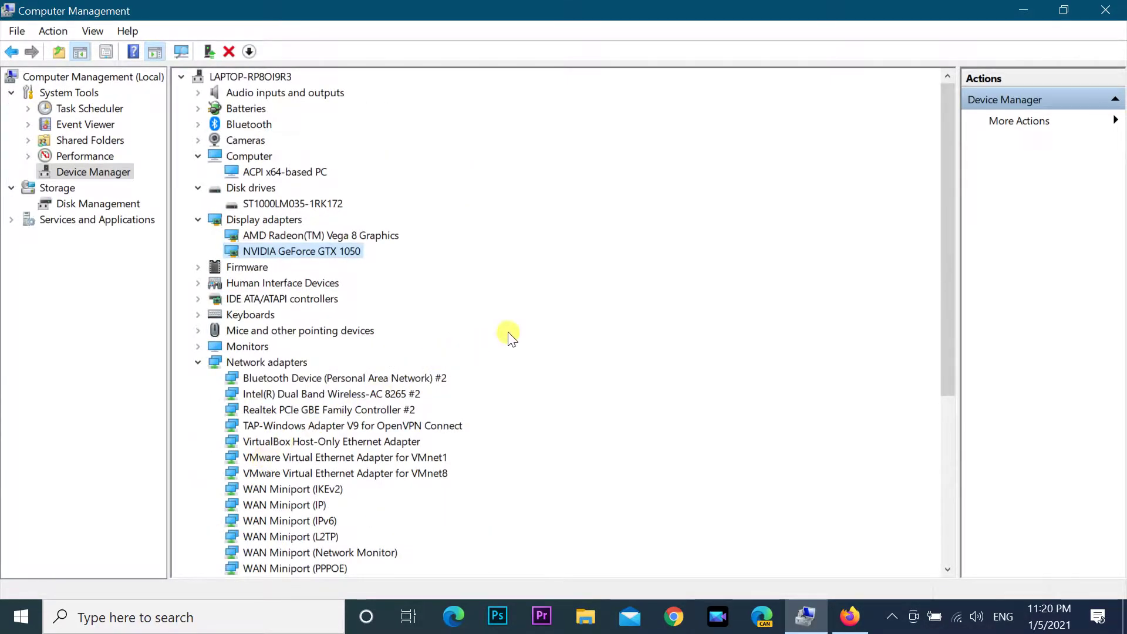
Step: Create a new folder named Backup on New Volume (D:) in File Explorer
{"action": "left_click", "coordinate": [1019, 10]}
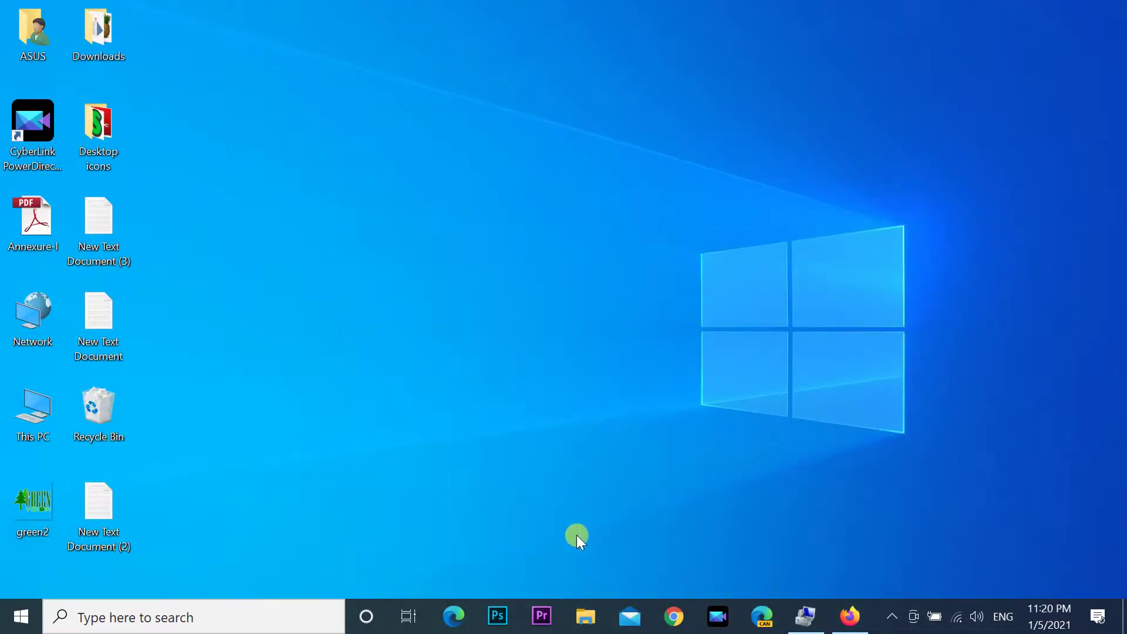
{"action": "left_click", "coordinate": [581, 617]}
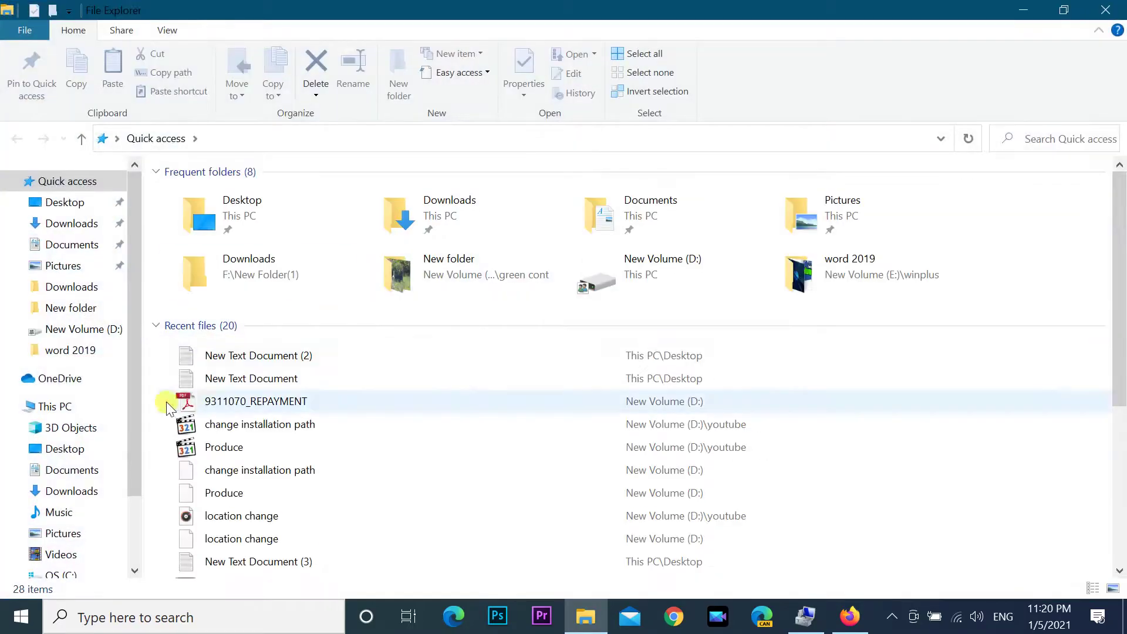
{"action": "scroll", "coordinate": [131, 486], "scroll_direction": "down", "scroll_amount": 1}
{"action": "left_click", "coordinate": [83, 519]}
{"action": "scroll", "coordinate": [370, 506], "scroll_direction": "down", "scroll_amount": 1}
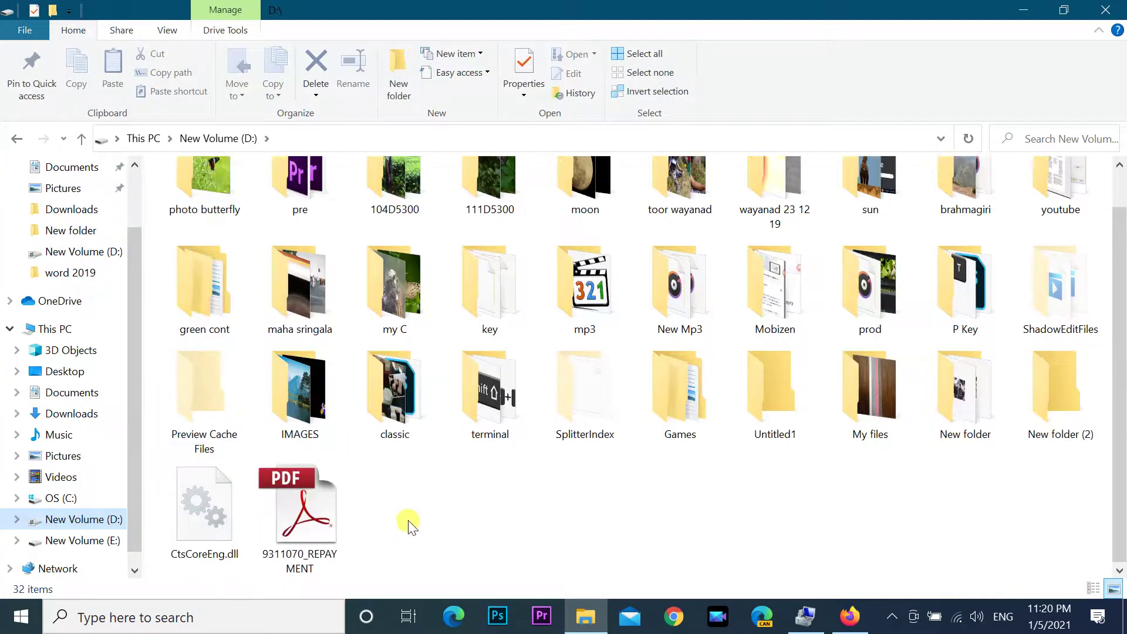
{"action": "right_click", "coordinate": [410, 521]}
{"action": "mouse_move", "coordinate": [511, 481]}
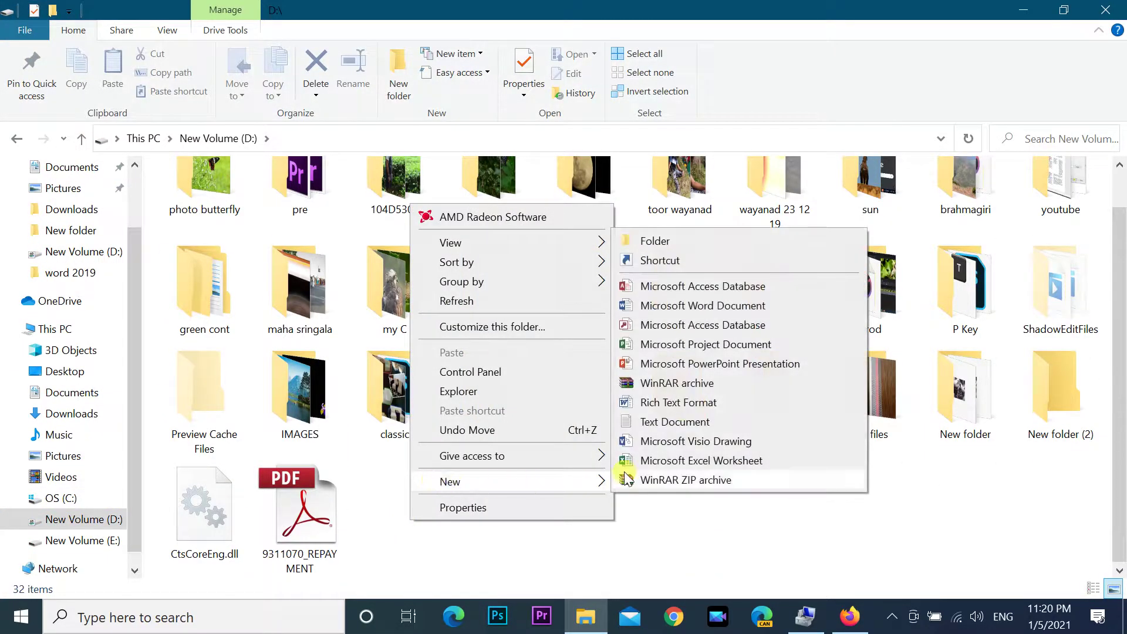
{"action": "left_click", "coordinate": [654, 241]}
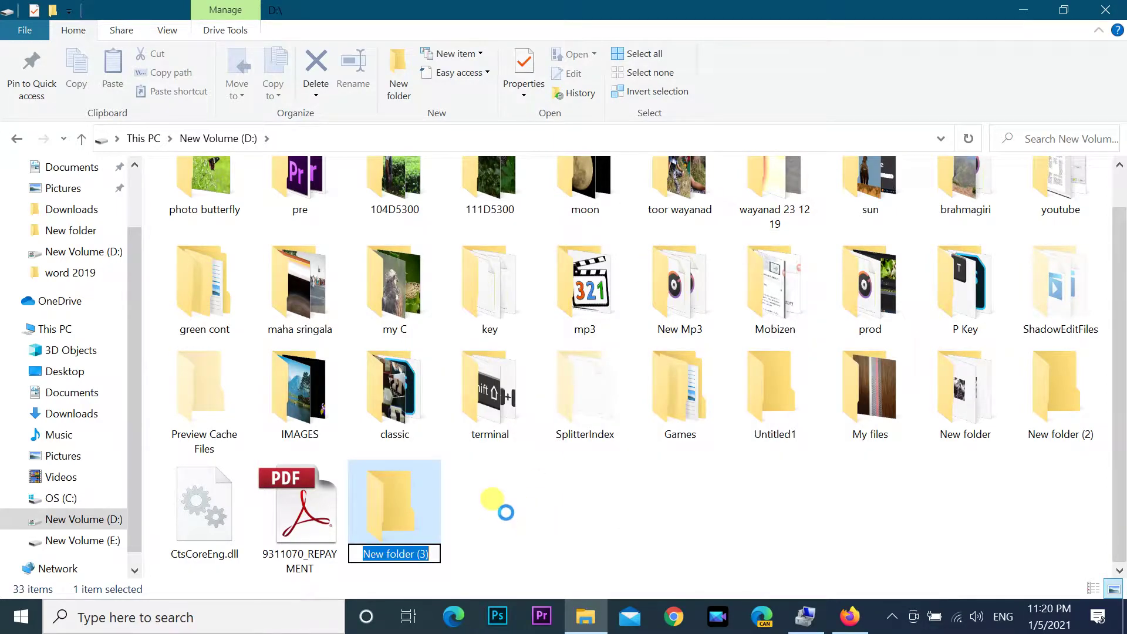
{"action": "type", "text": "Backup"}
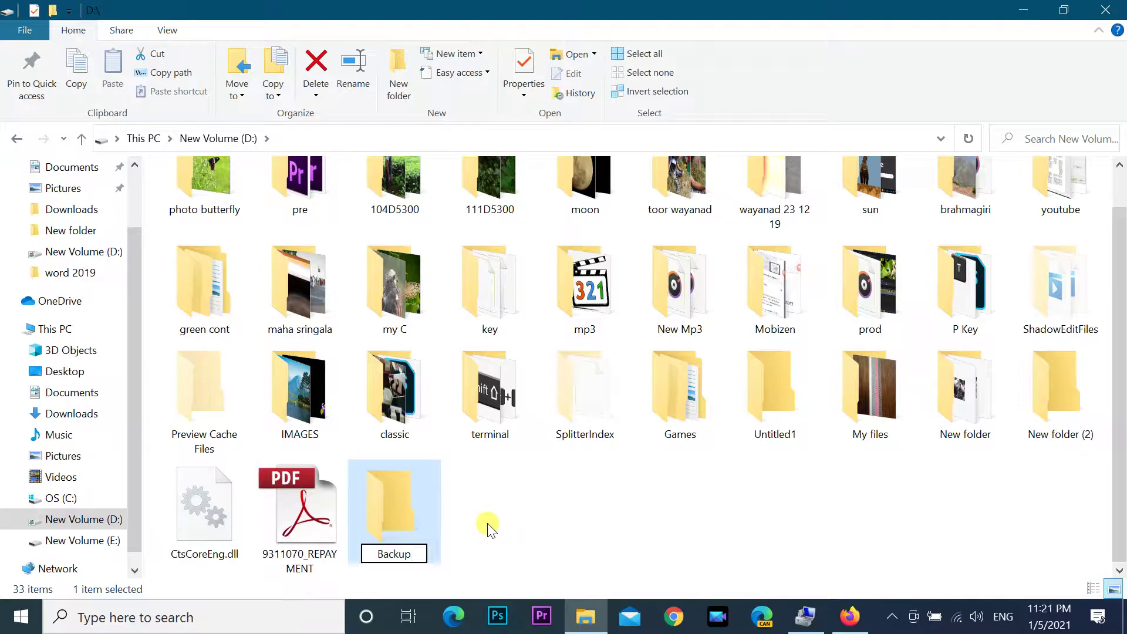
{"action": "key", "text": "Return"}
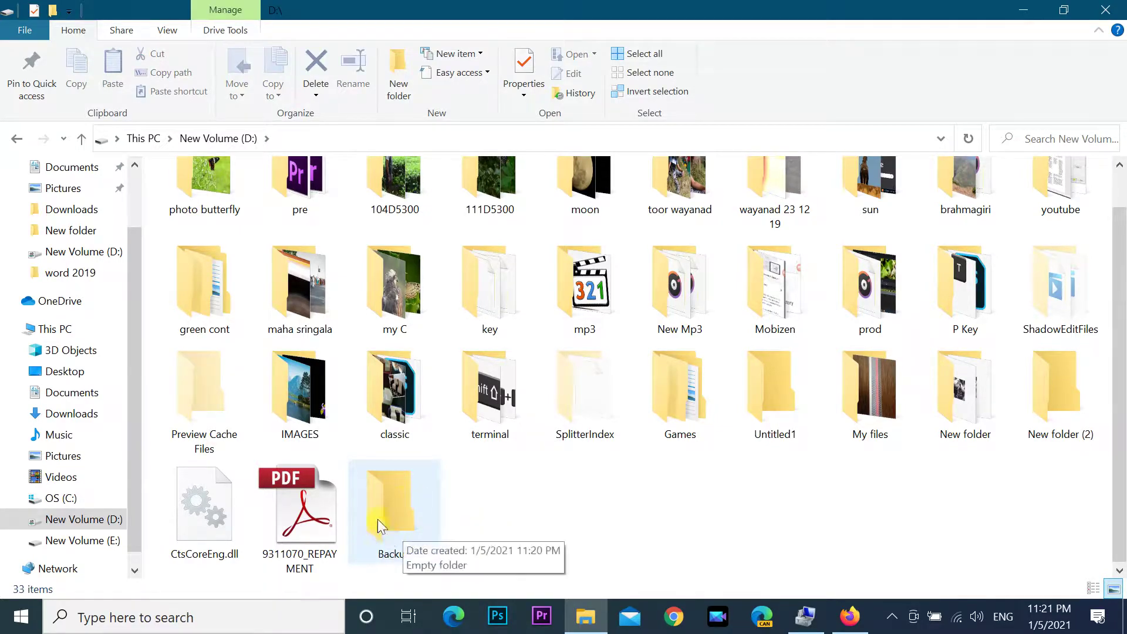
{"action": "left_click", "coordinate": [290, 577]}
Step: Search for cmd and launch Command Prompt as administrator
{"action": "left_click", "coordinate": [124, 616]}
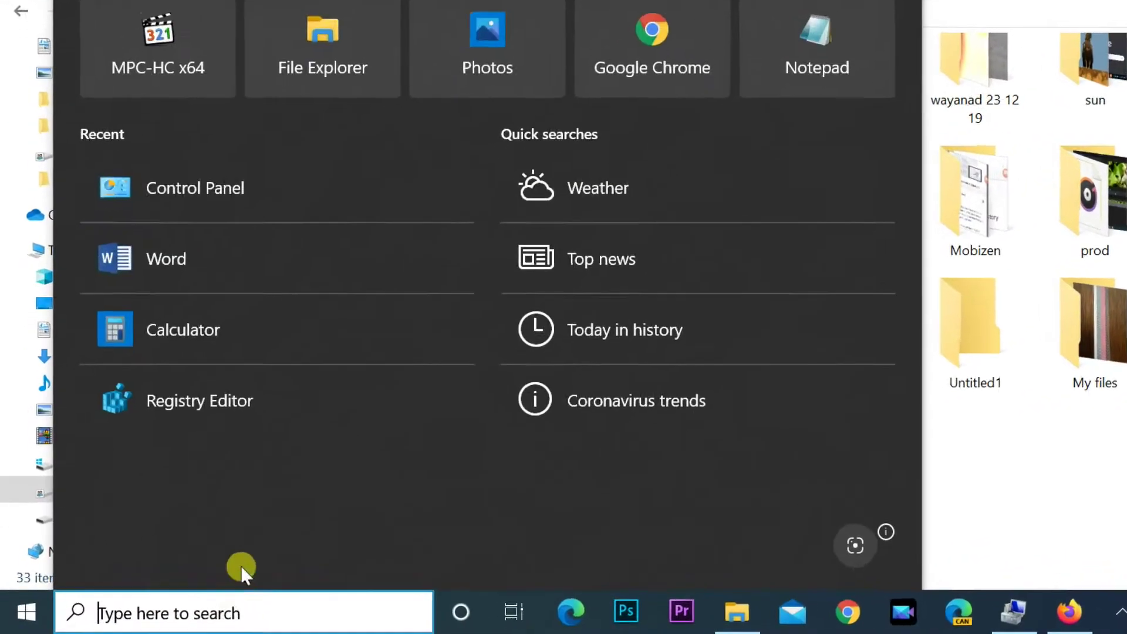
{"action": "type", "text": "cm"}
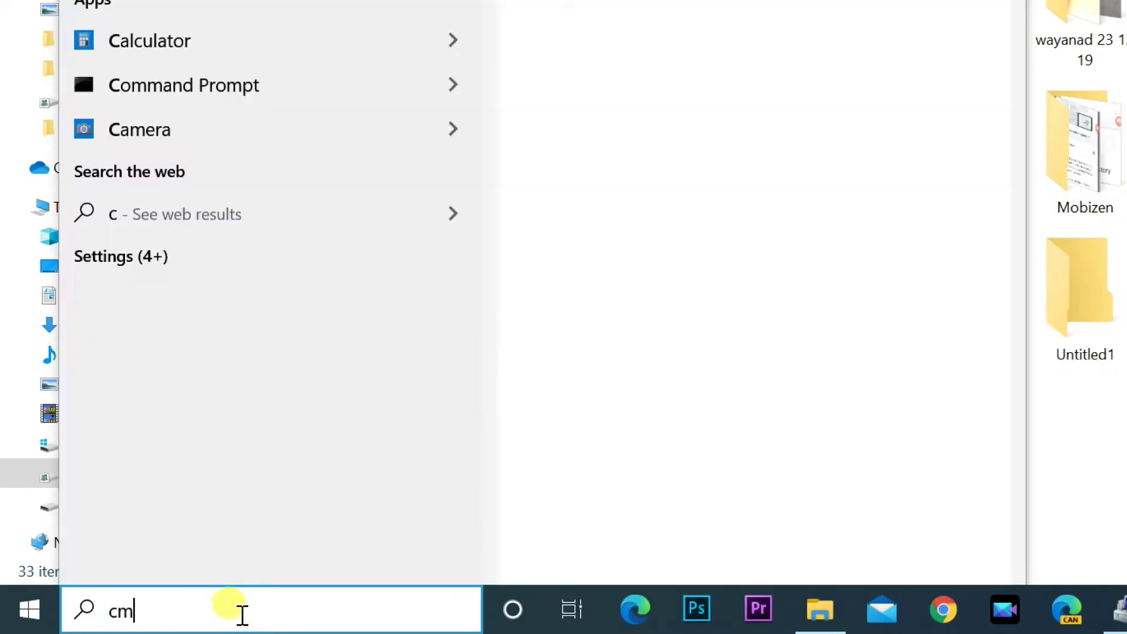
{"action": "type", "text": "d"}
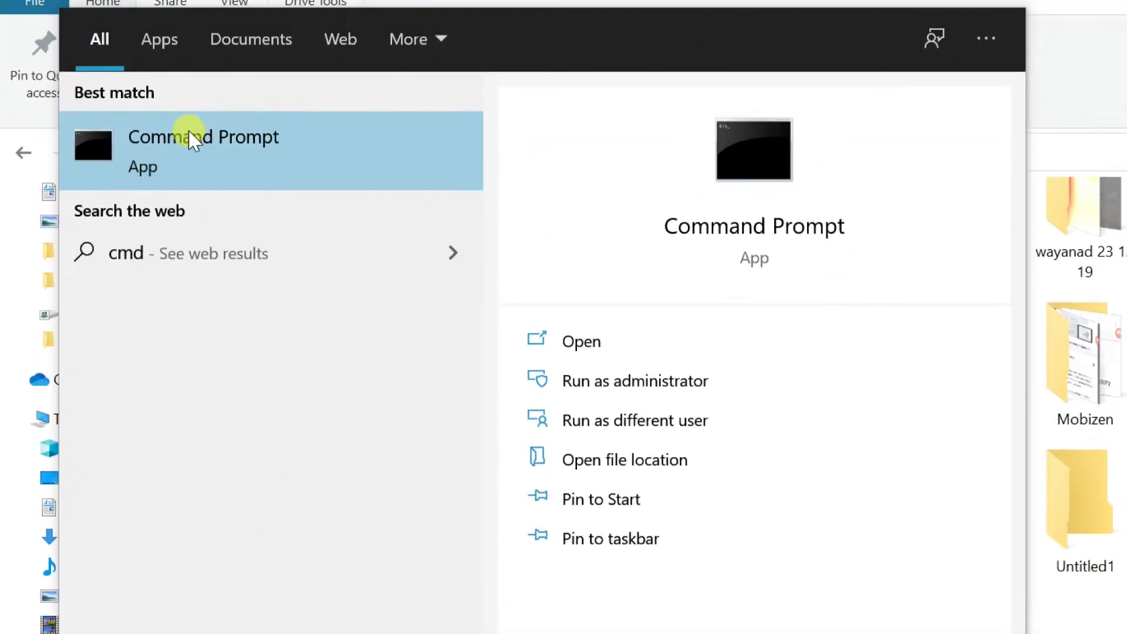
{"action": "right_click", "coordinate": [192, 140]}
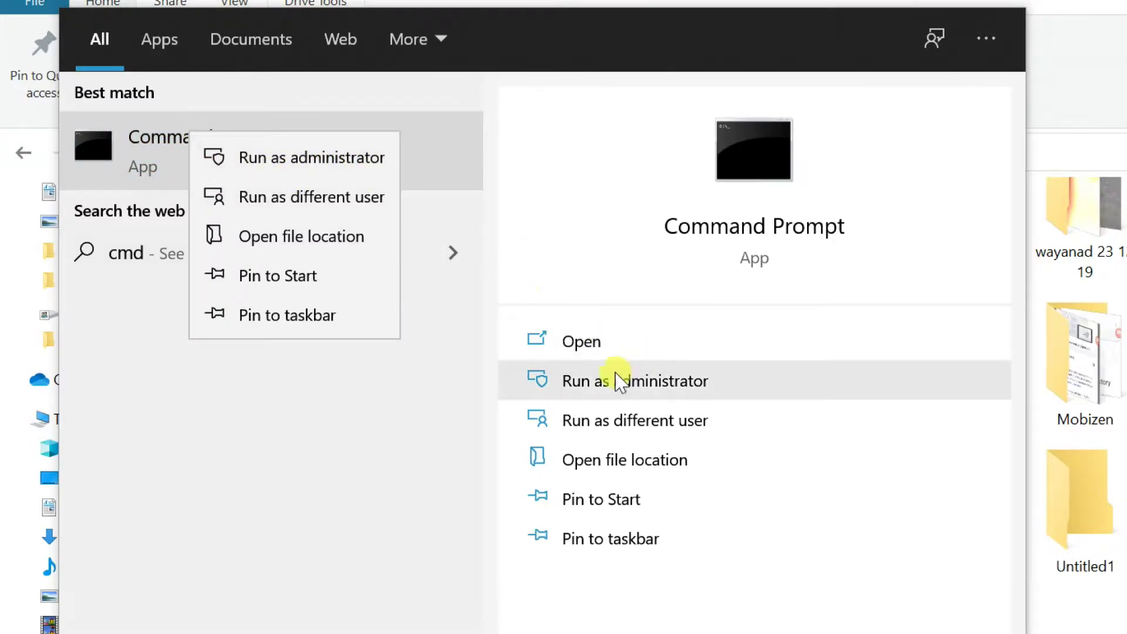
{"action": "left_click", "coordinate": [324, 156]}
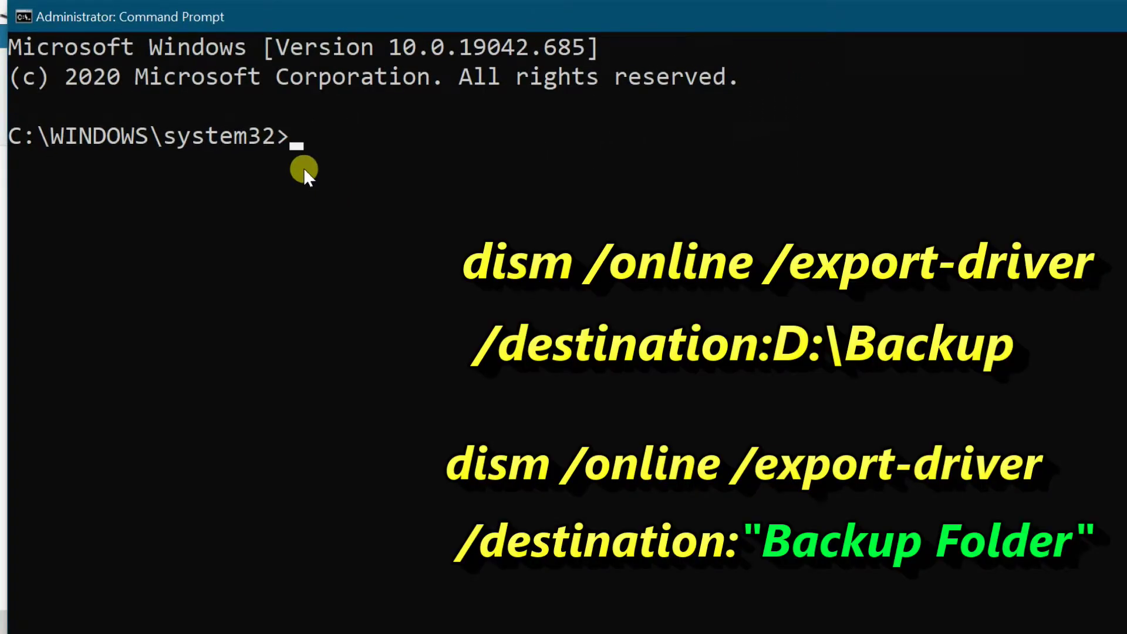
{"action": "type", "text": "dism /online /expo"}
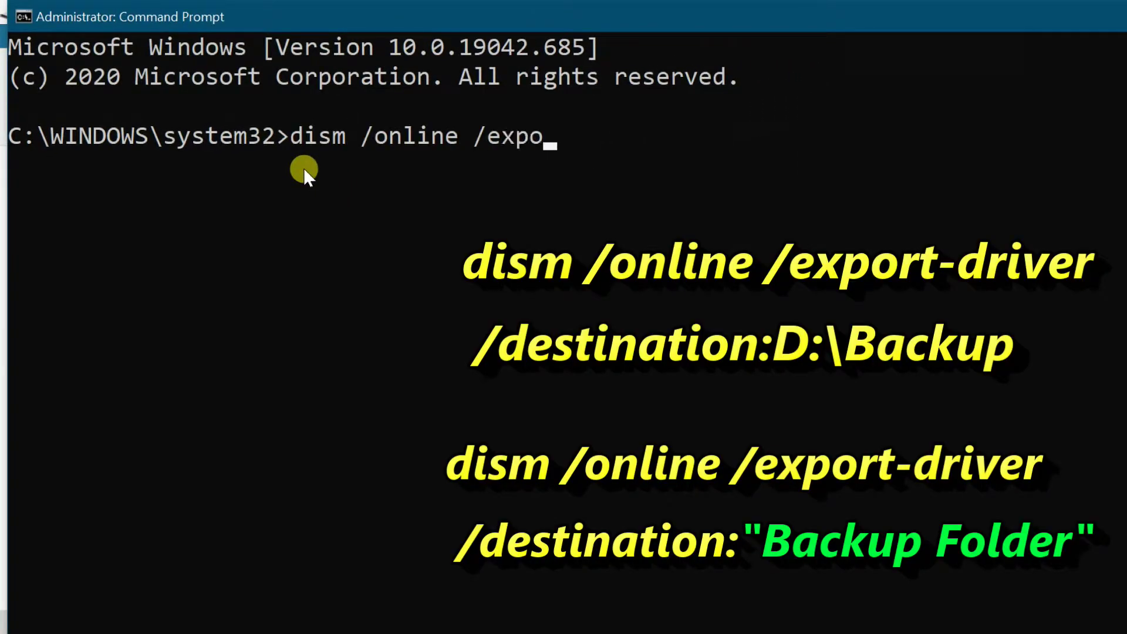
{"action": "type", "text": "rt-driver /destination:D:\\Backup"}
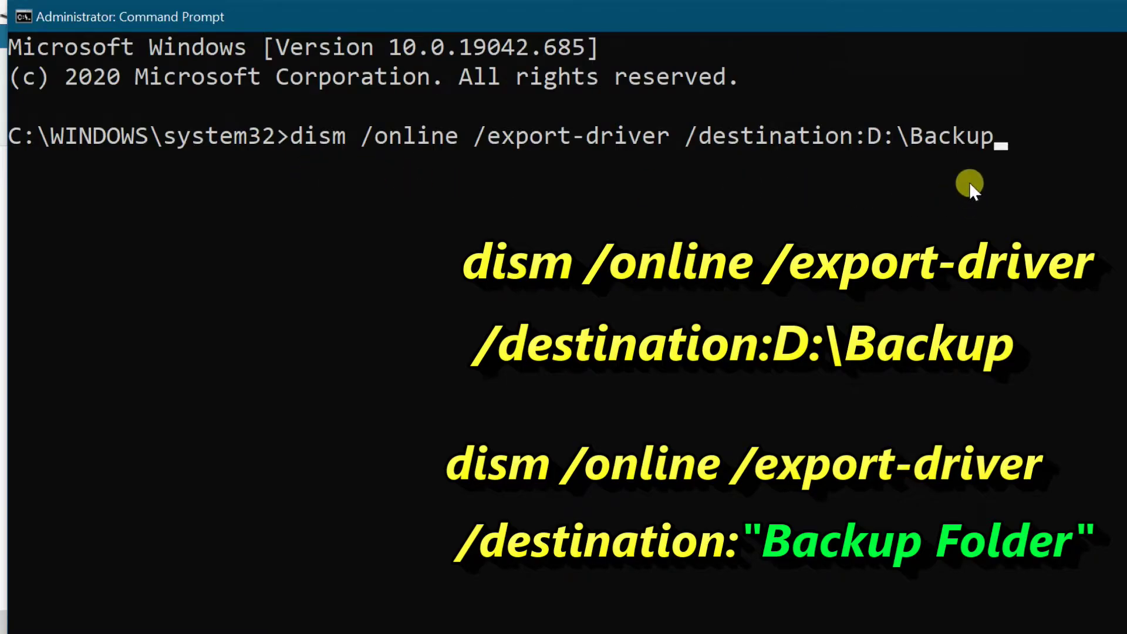
Step: Run the DISM command that exports all 89 driver packages to D:\Backup
{"action": "key", "text": "Return"}
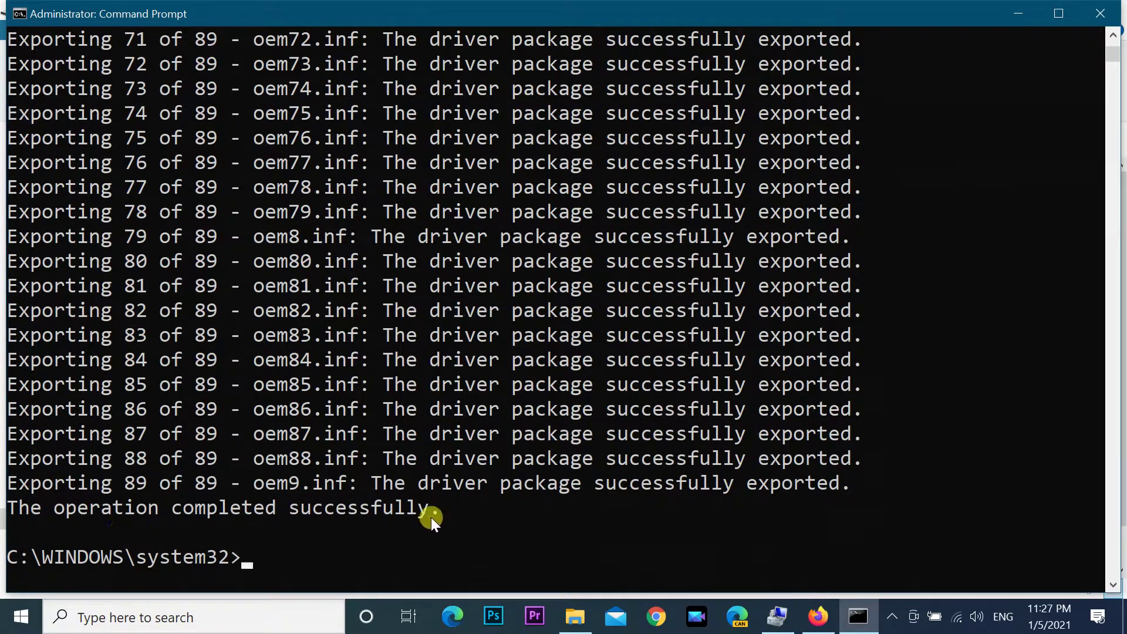
Step: Close Command Prompt, then inspect the exported driver folders in D:\Backup, including scrhiddriver2
{"action": "left_click", "coordinate": [1101, 16]}
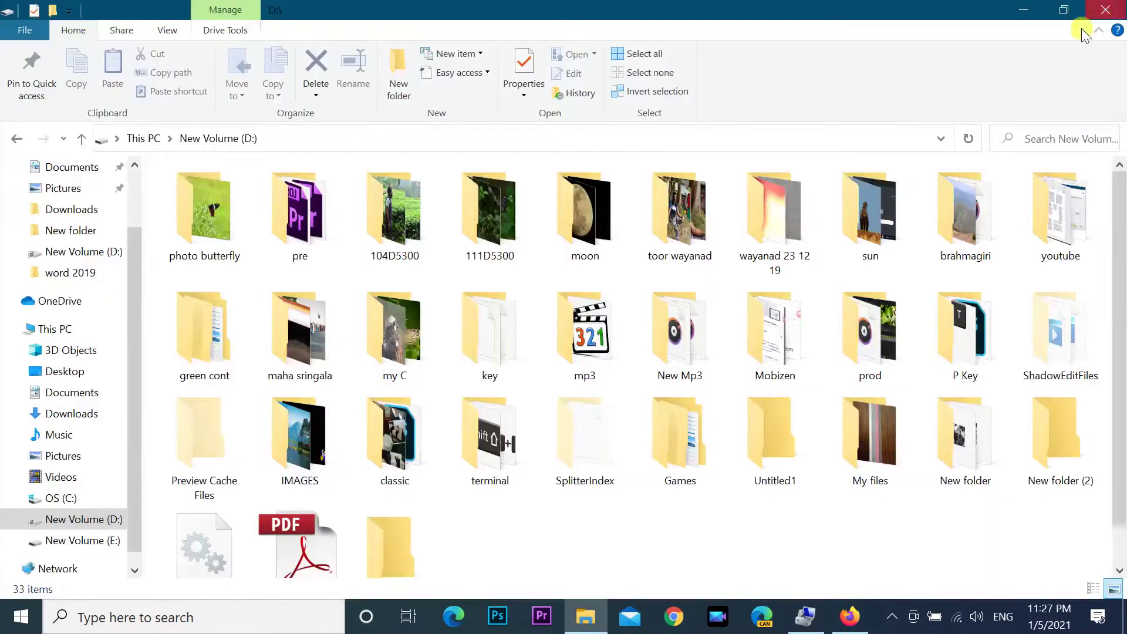
{"action": "scroll", "coordinate": [572, 538], "scroll_direction": "down", "scroll_amount": 1}
{"action": "double_click", "coordinate": [376, 526]}
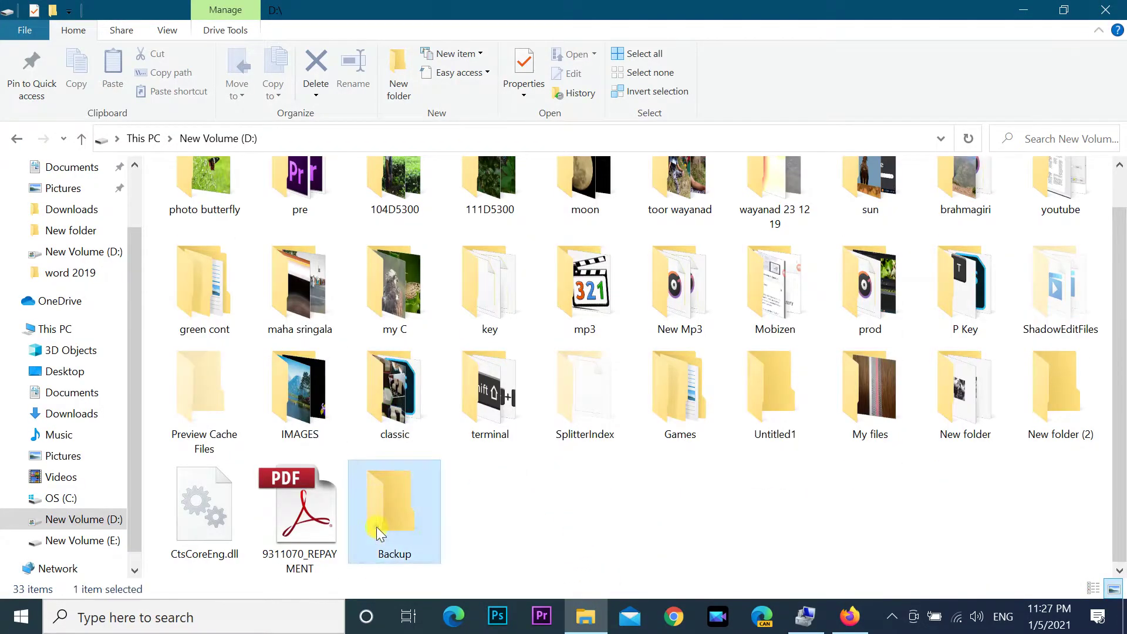
{"action": "scroll", "coordinate": [541, 476], "scroll_direction": "down", "scroll_amount": 2}
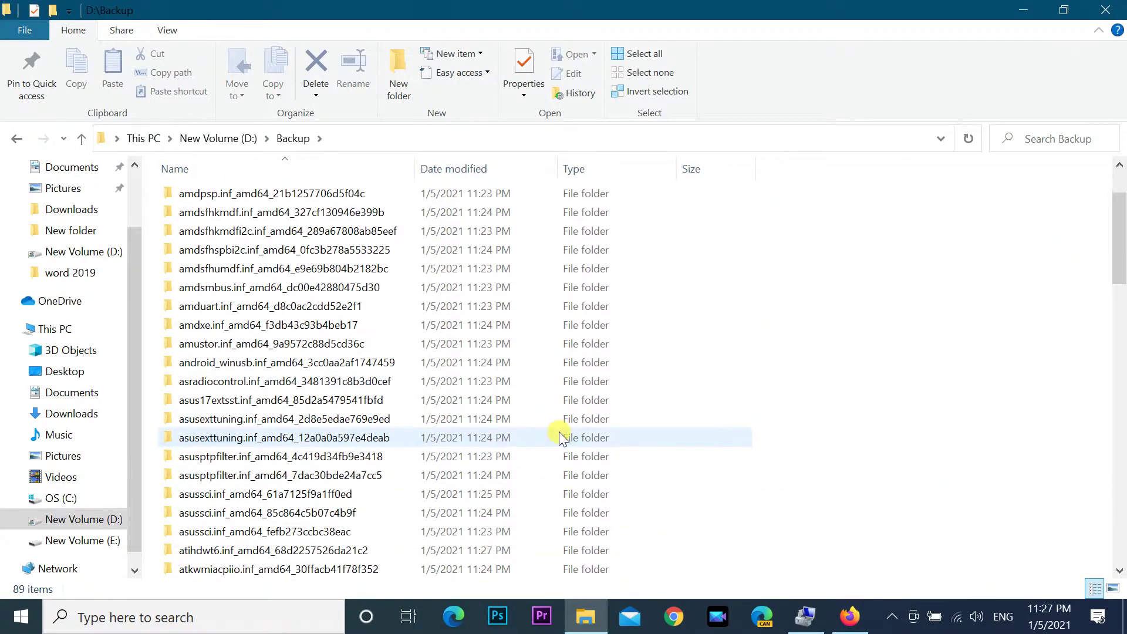
{"action": "scroll", "coordinate": [558, 433], "scroll_direction": "down", "scroll_amount": 7}
{"action": "scroll", "coordinate": [558, 432], "scroll_direction": "down", "scroll_amount": 7}
{"action": "scroll", "coordinate": [559, 432], "scroll_direction": "down", "scroll_amount": 7}
{"action": "scroll", "coordinate": [558, 431], "scroll_direction": "down", "scroll_amount": 1}
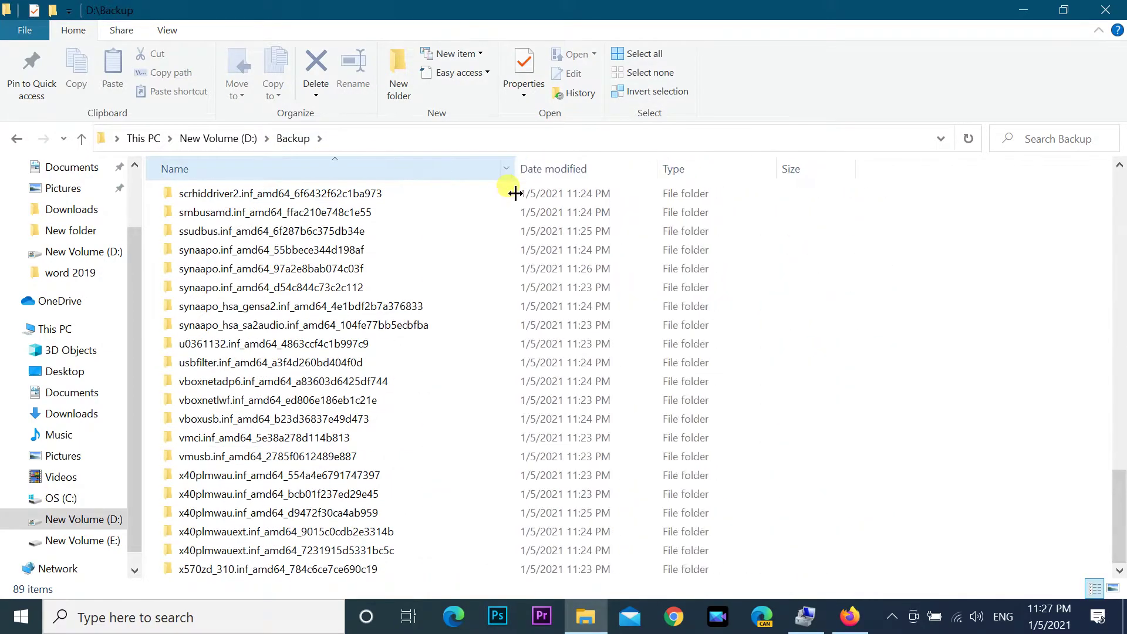
{"action": "double_click", "coordinate": [297, 193]}
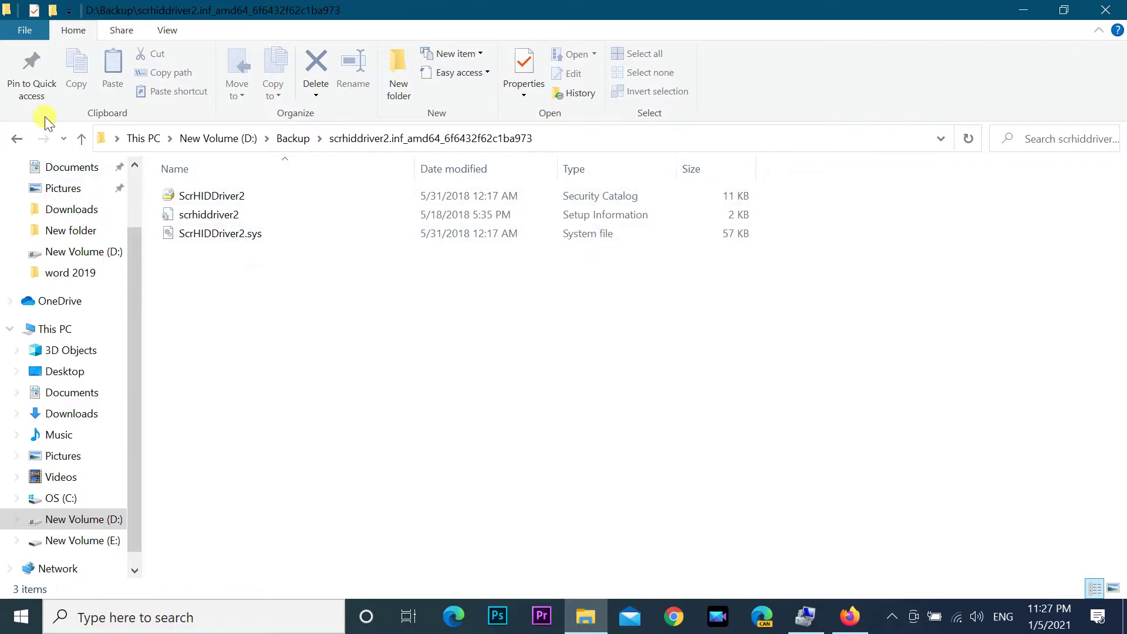
{"action": "left_click", "coordinate": [17, 138]}
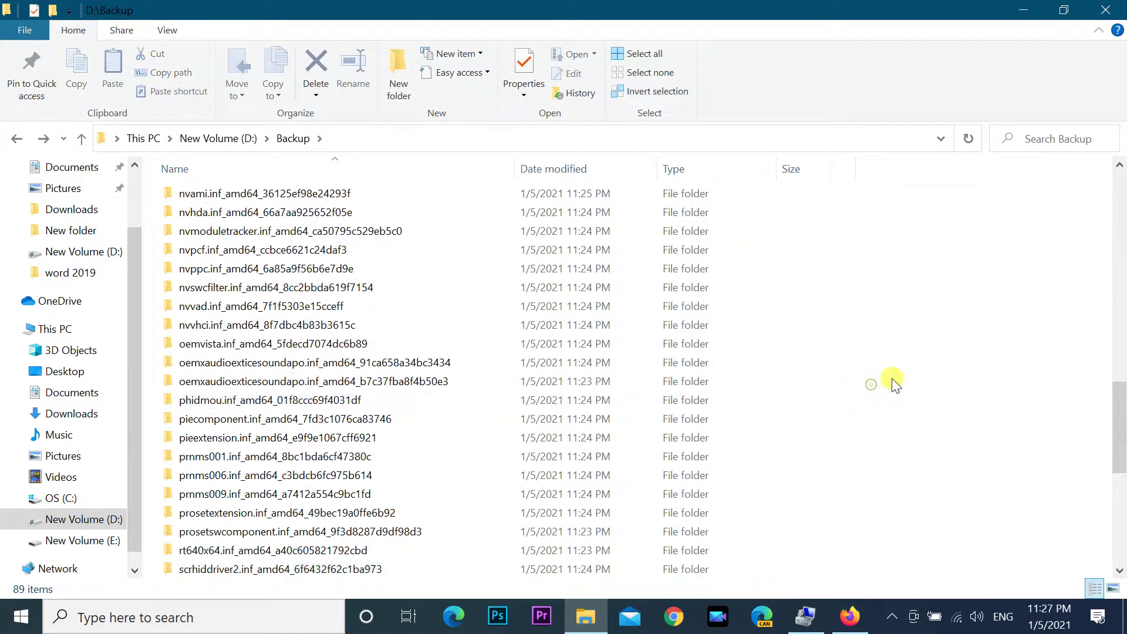
{"action": "left_click", "coordinate": [1022, 10]}
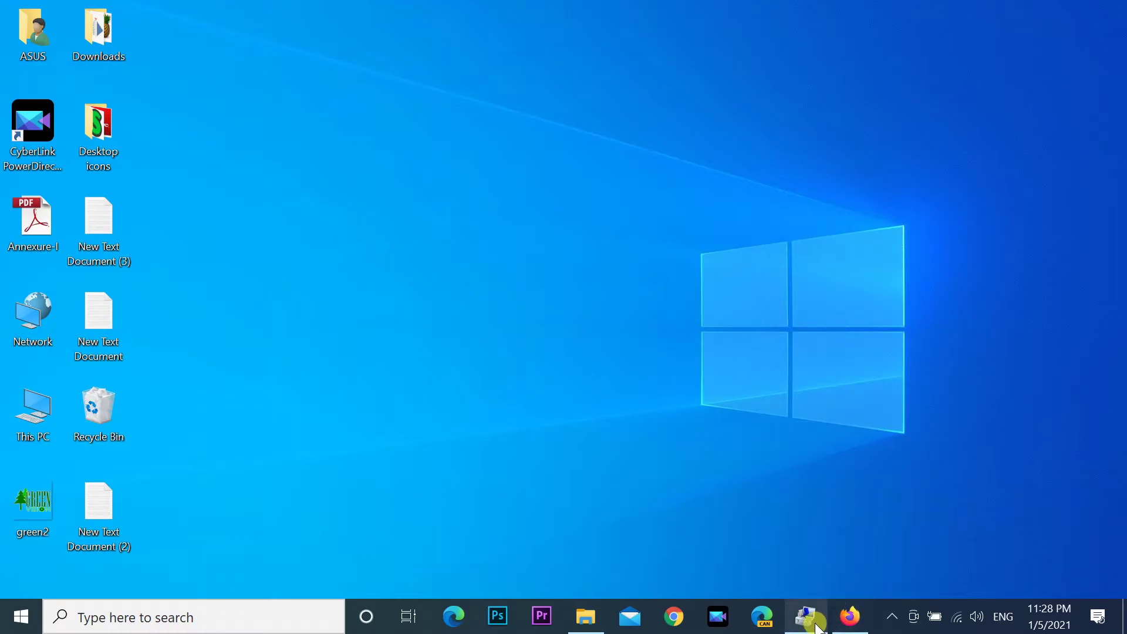
Step: Collapse the device categories and start Update driver for AMD Radeon(TM) Vega 8 Graphics
{"action": "left_click", "coordinate": [787, 583]}
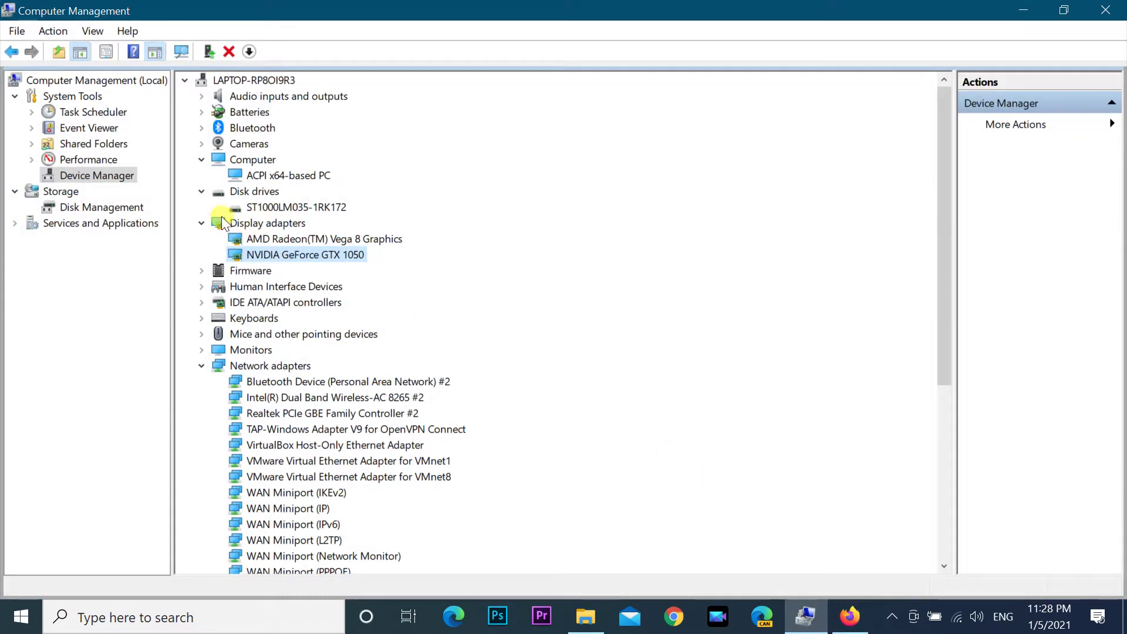
{"action": "left_click", "coordinate": [201, 223]}
{"action": "left_click", "coordinate": [201, 192]}
{"action": "left_click", "coordinate": [202, 159]}
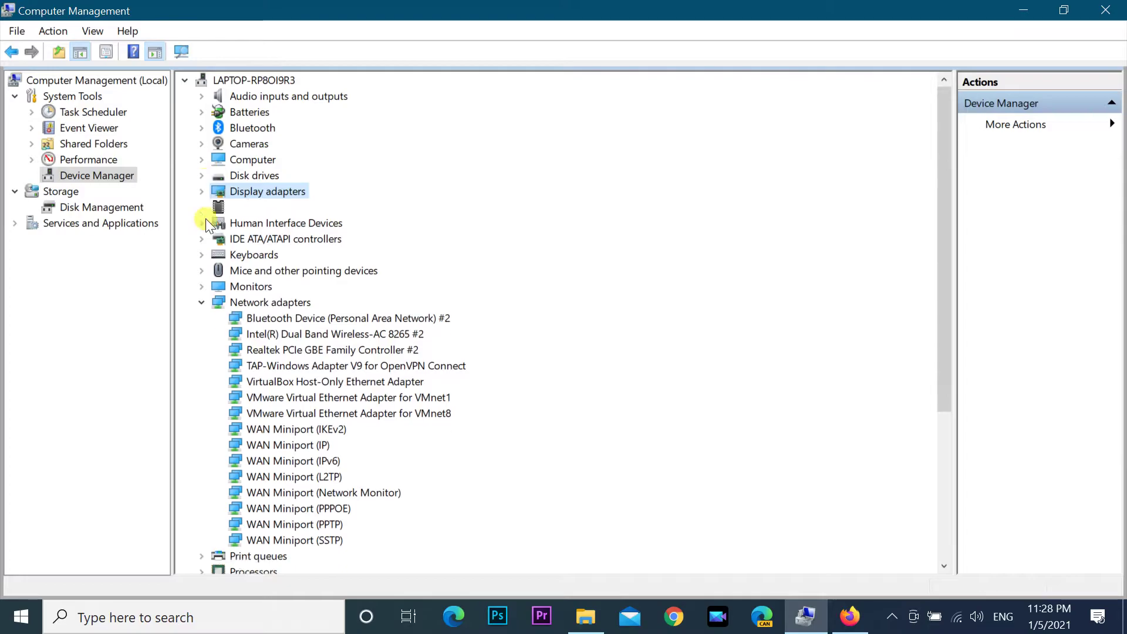
{"action": "left_click", "coordinate": [201, 301]}
{"action": "left_click", "coordinate": [211, 444]}
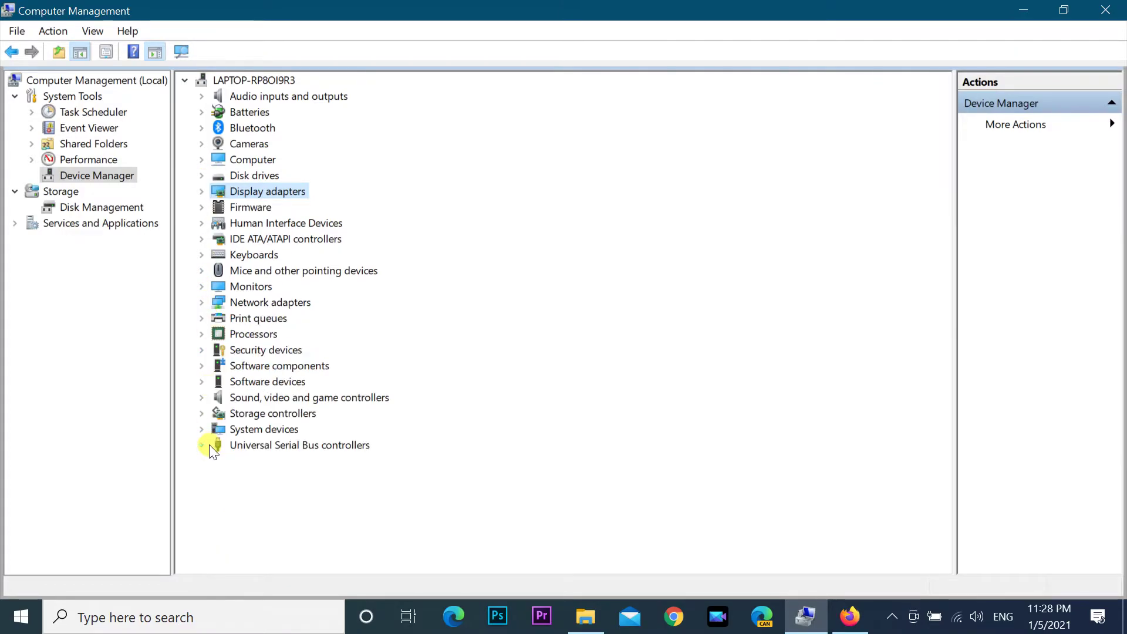
{"action": "left_click", "coordinate": [202, 191]}
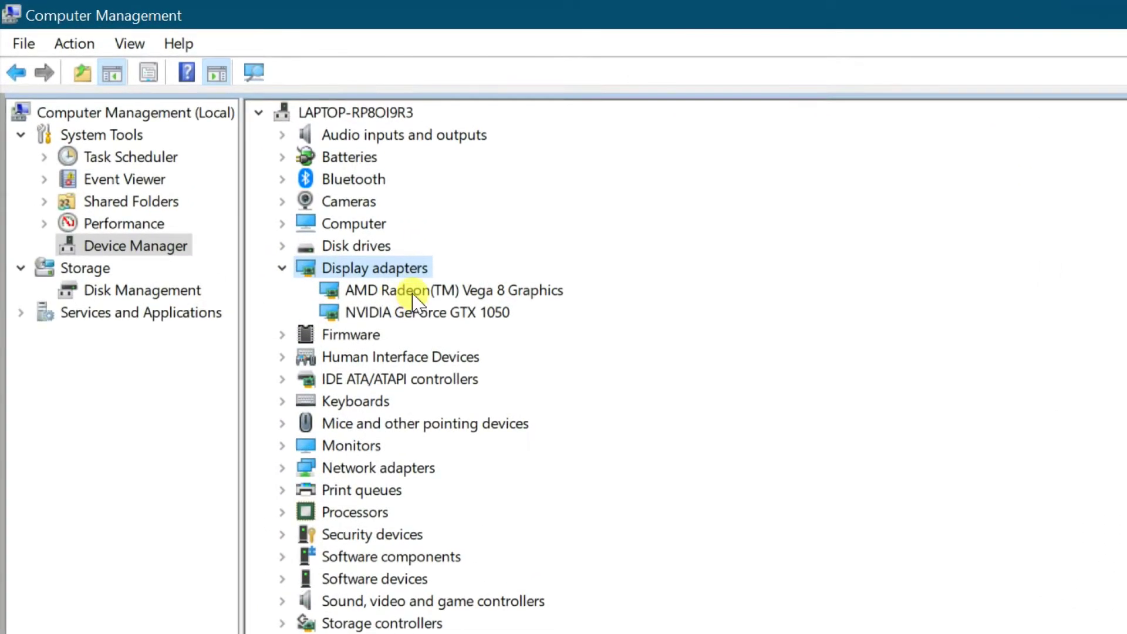
{"action": "right_click", "coordinate": [413, 293]}
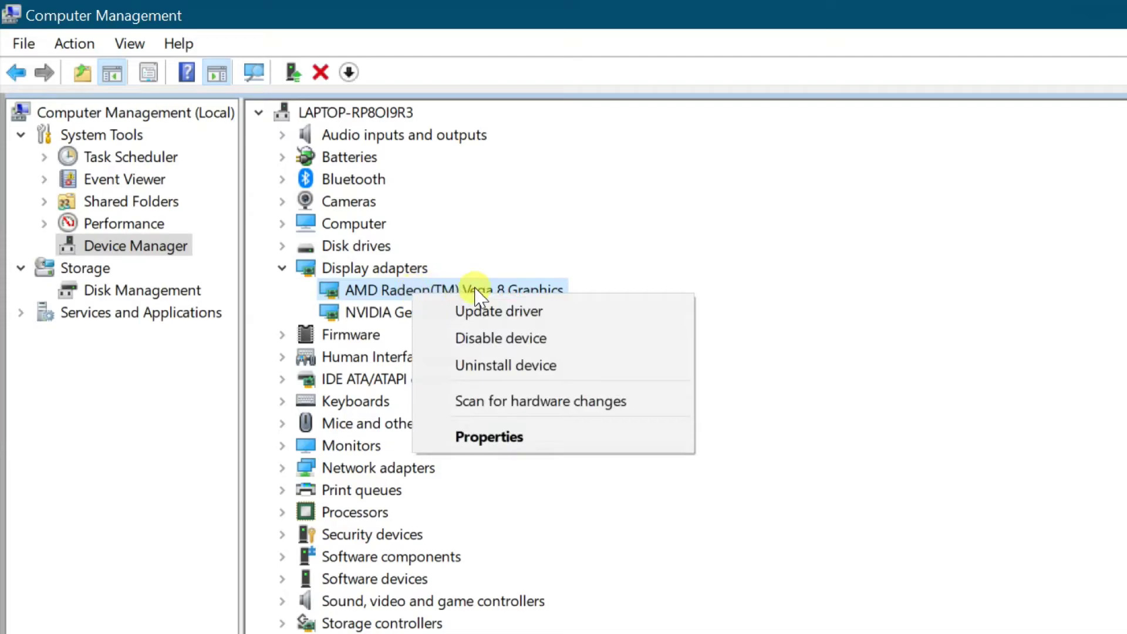
{"action": "left_click", "coordinate": [518, 315]}
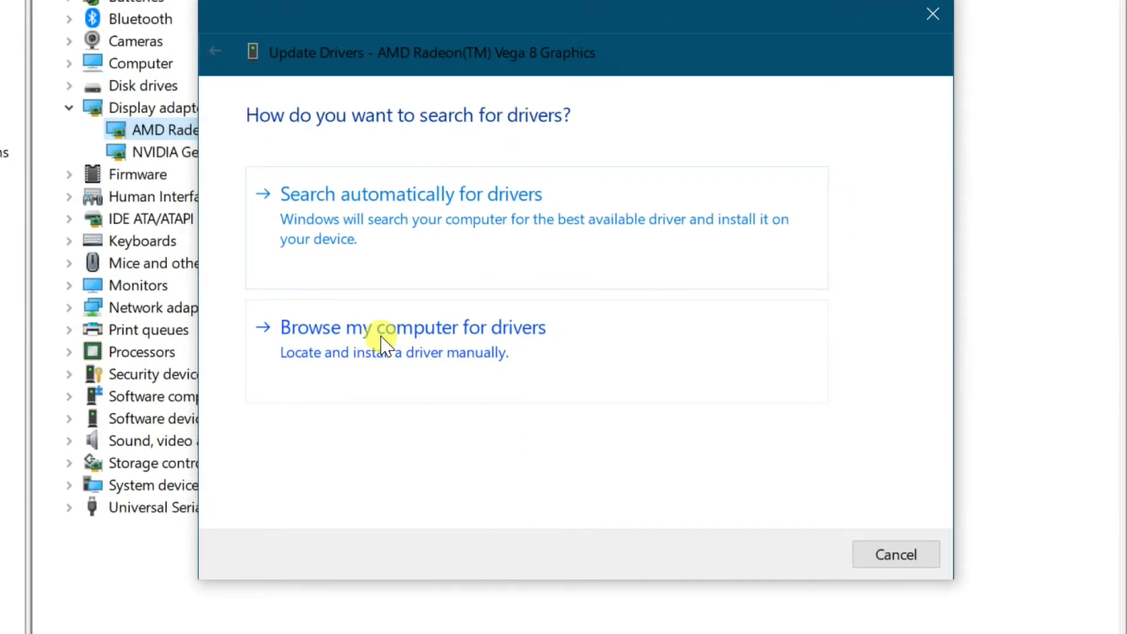
Step: Point the driver wizard at D:\Backup, including subfolders, and search for drivers
{"action": "left_click", "coordinate": [380, 339]}
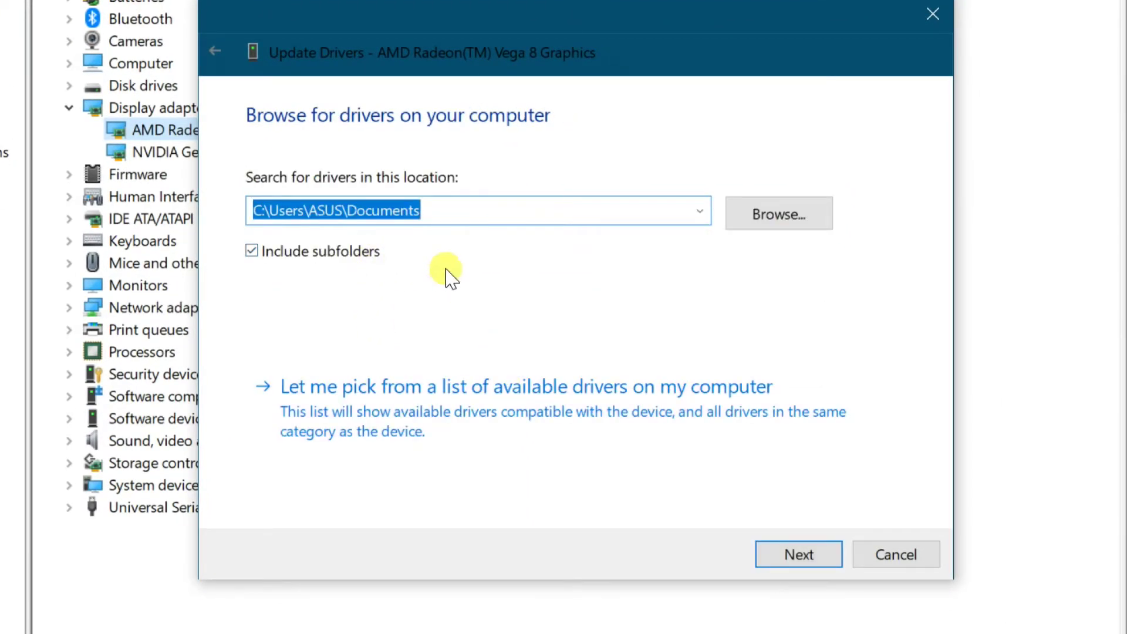
{"action": "left_click", "coordinate": [425, 210]}
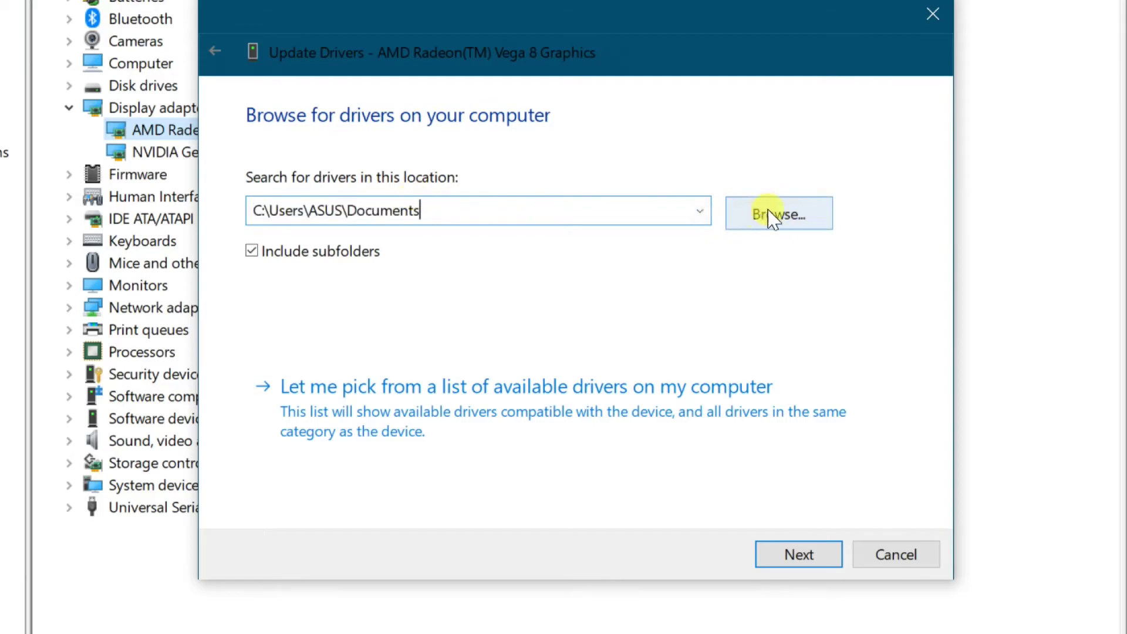
{"action": "left_click", "coordinate": [761, 214]}
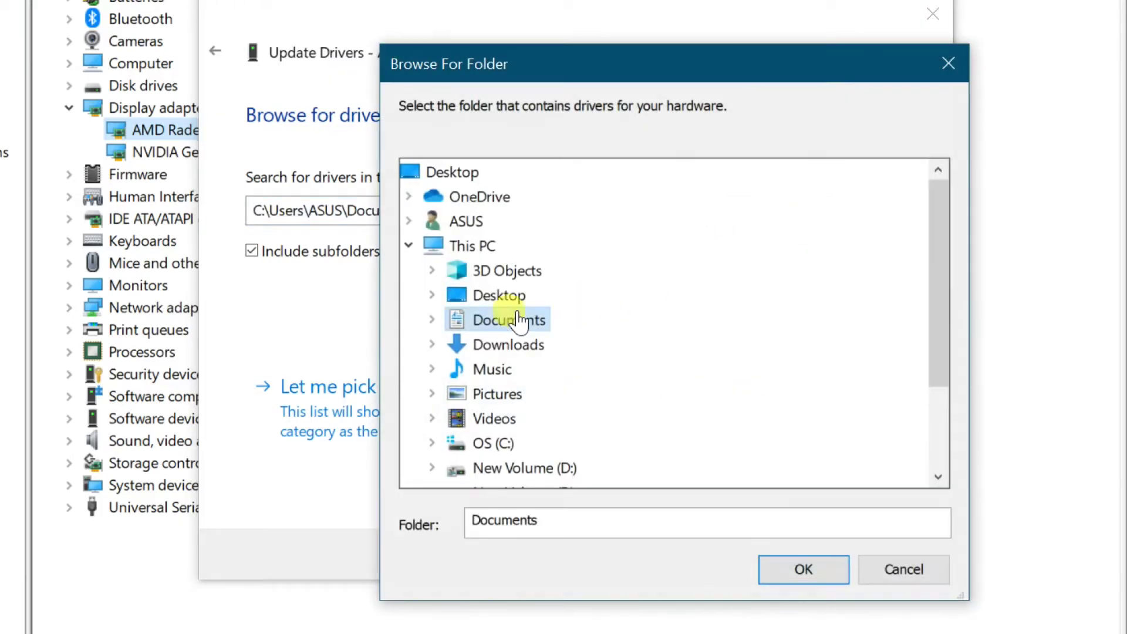
{"action": "scroll", "coordinate": [537, 348], "scroll_direction": "down", "scroll_amount": 1}
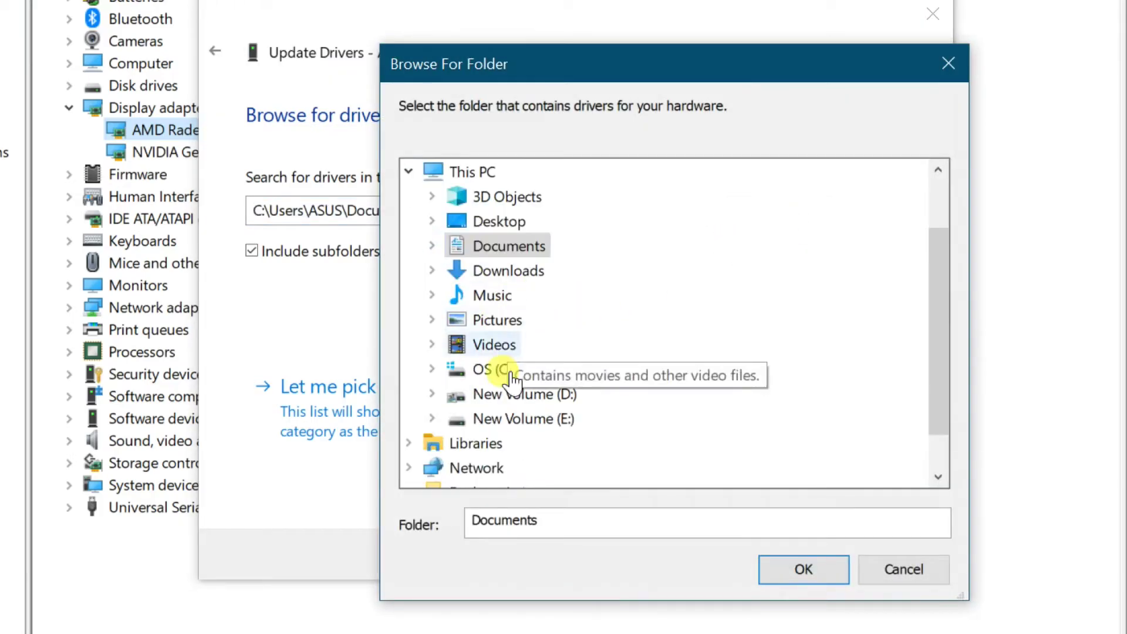
{"action": "left_click", "coordinate": [563, 395]}
{"action": "scroll", "coordinate": [663, 366], "scroll_direction": "down", "scroll_amount": 1}
{"action": "scroll", "coordinate": [660, 361], "scroll_direction": "up", "scroll_amount": 1}
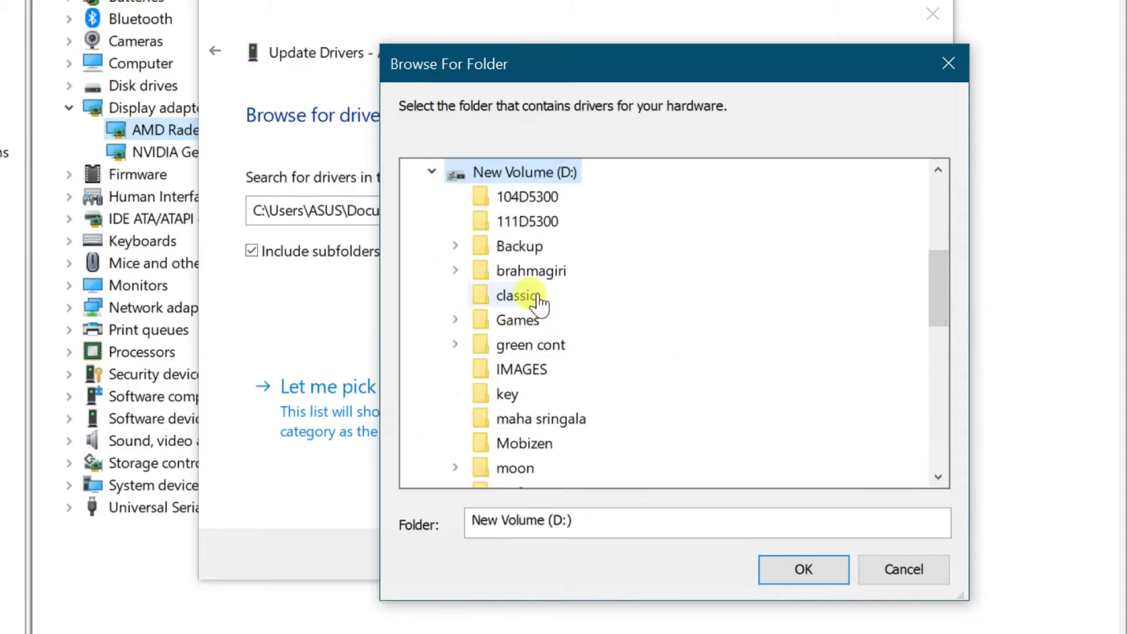
{"action": "left_click", "coordinate": [518, 247]}
{"action": "left_click", "coordinate": [801, 570]}
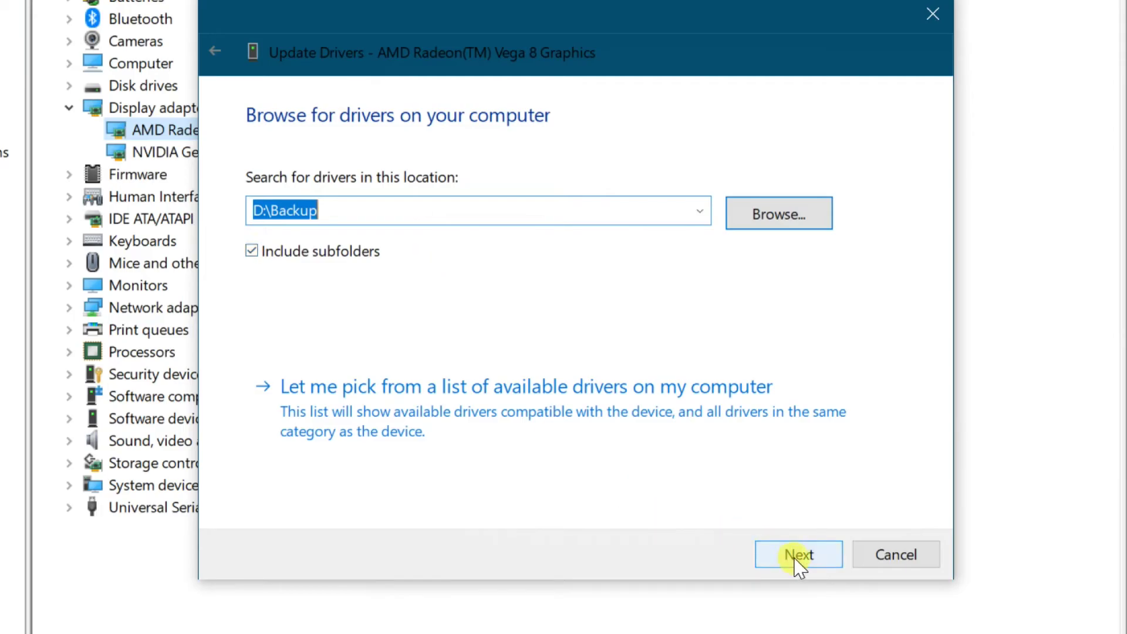
{"action": "left_click", "coordinate": [796, 561]}
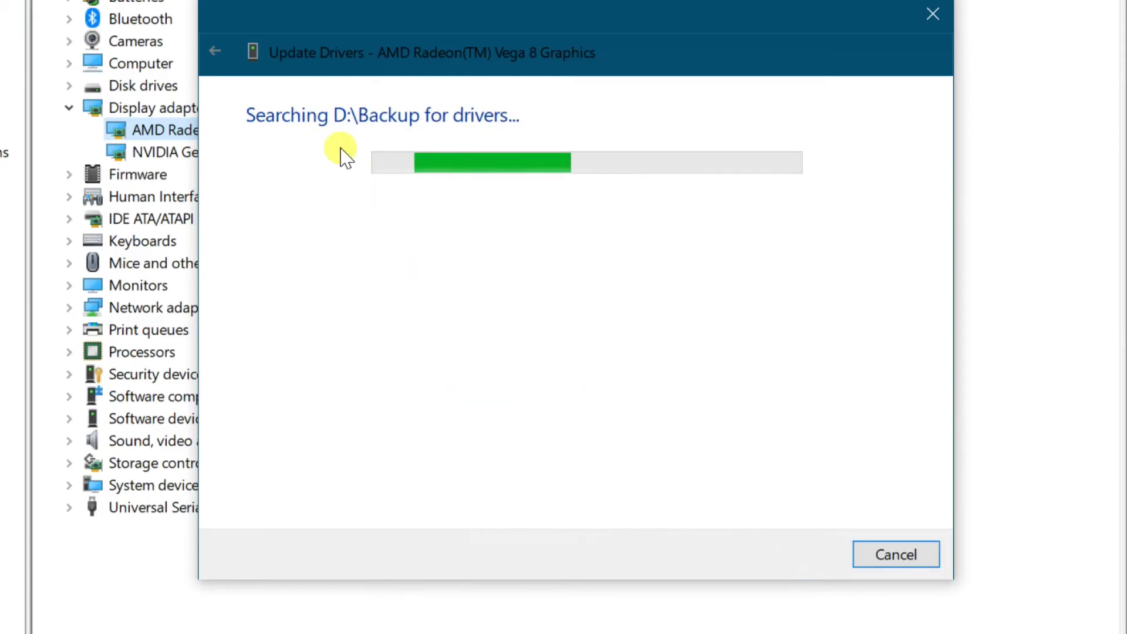